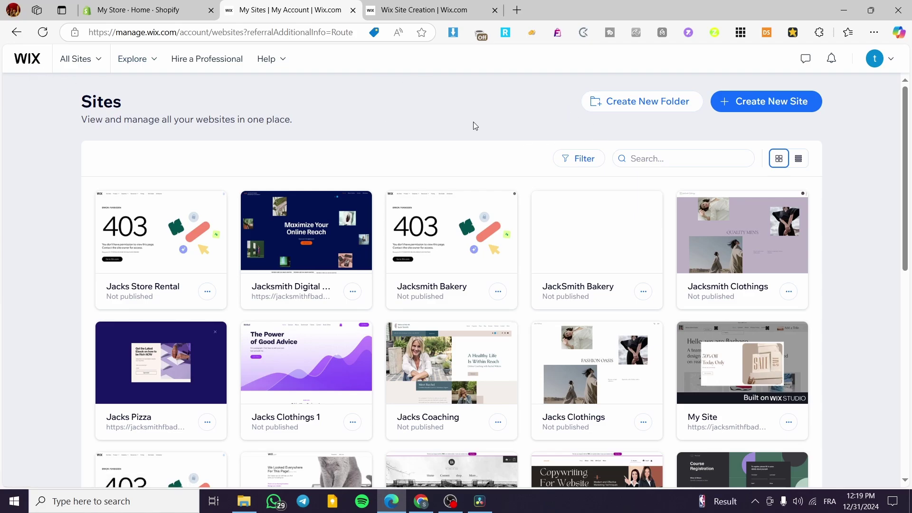
# Start a new site on the classic Wix Editor from the Site Creation tab.
pyautogui.moveTo(99, 263)
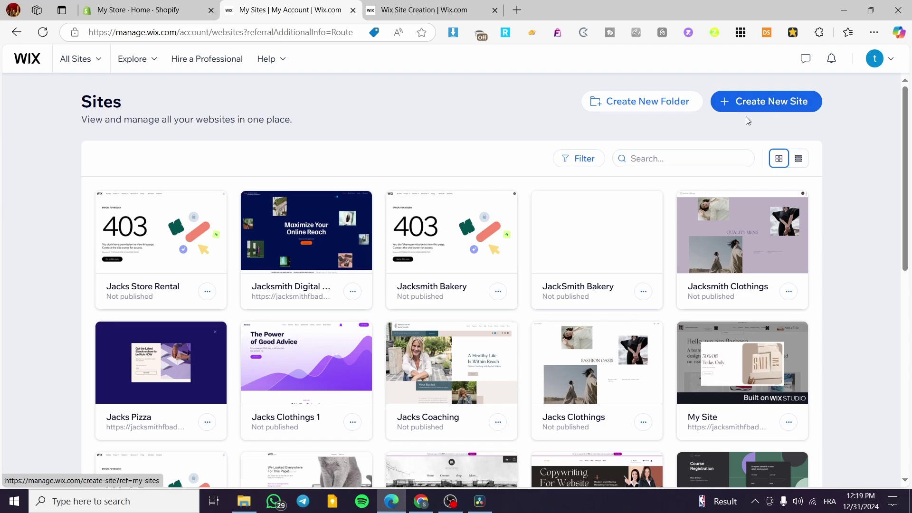
pyautogui.click(403, 5)
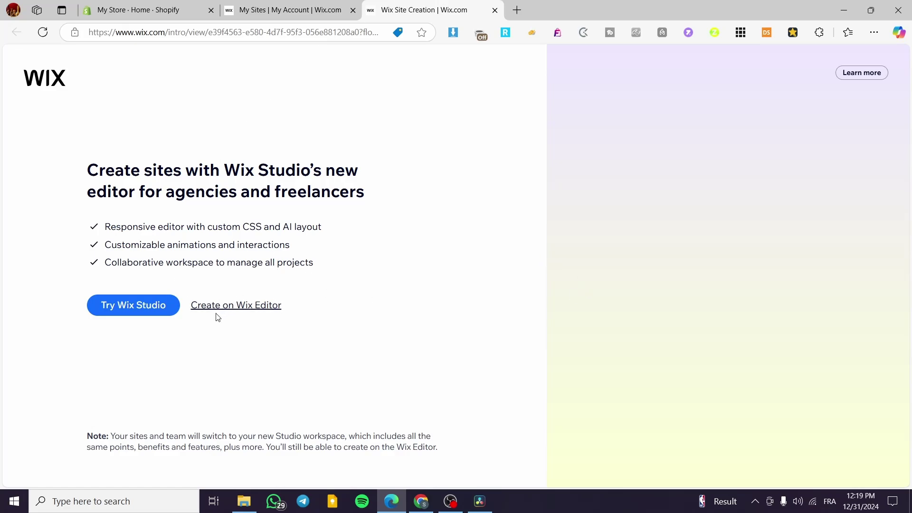
pyautogui.click(260, 308)
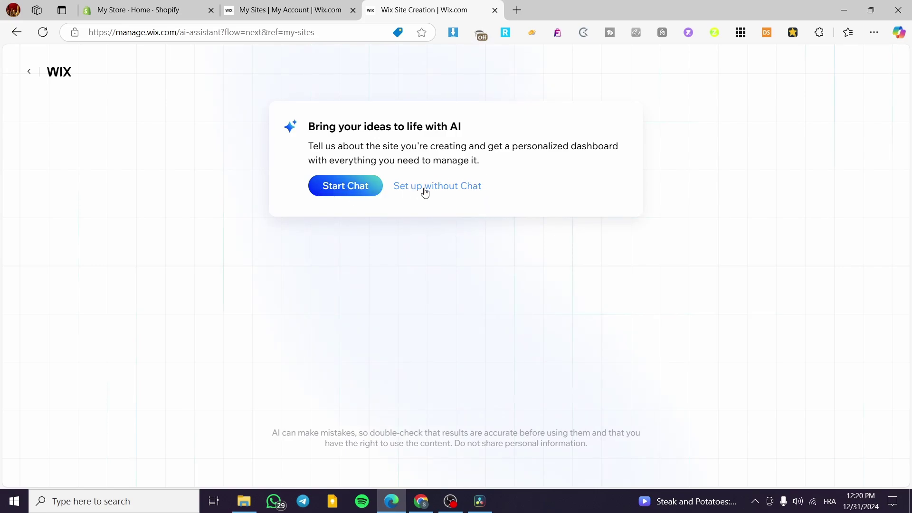
# Skip the AI chat, search 'sport', and choose Sports Blogger as the site type.
pyautogui.click(452, 192)
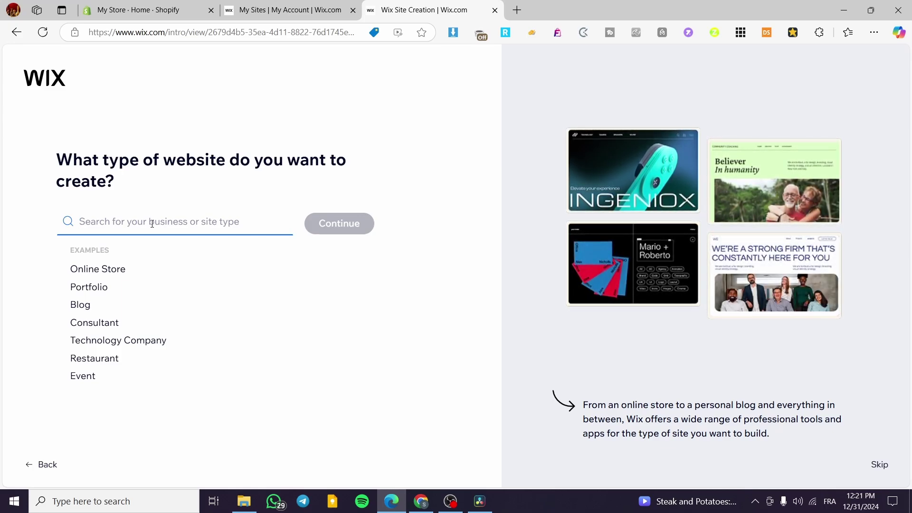
pyautogui.write('sport')
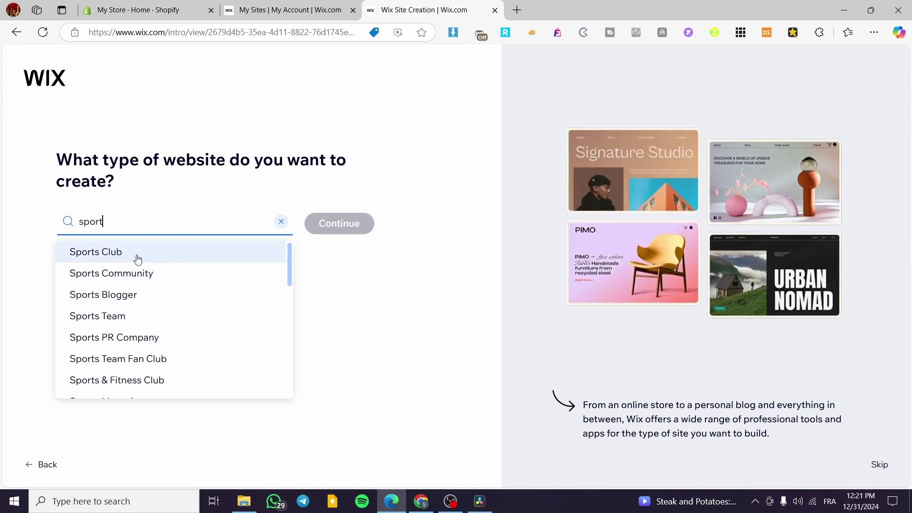
pyautogui.hotkey('ctrl', 'a')
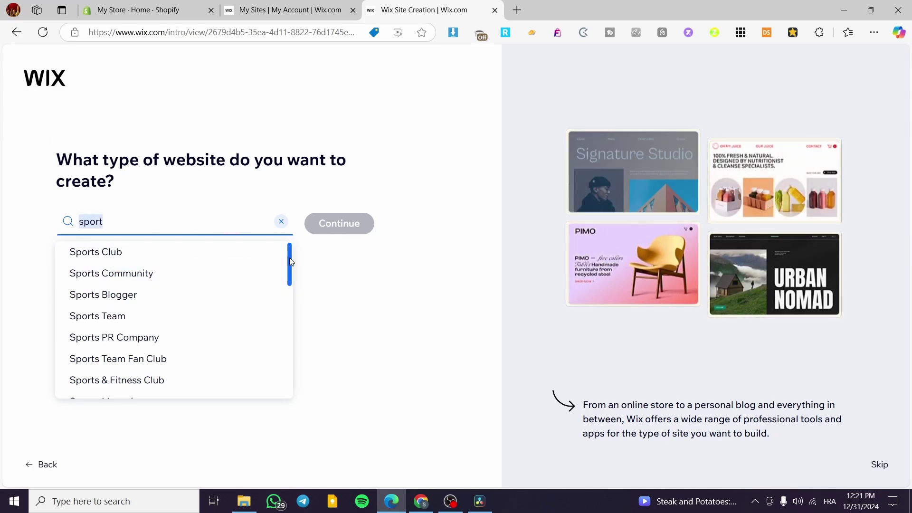
pyautogui.moveTo(289, 261); pyautogui.dragTo(311, 380)
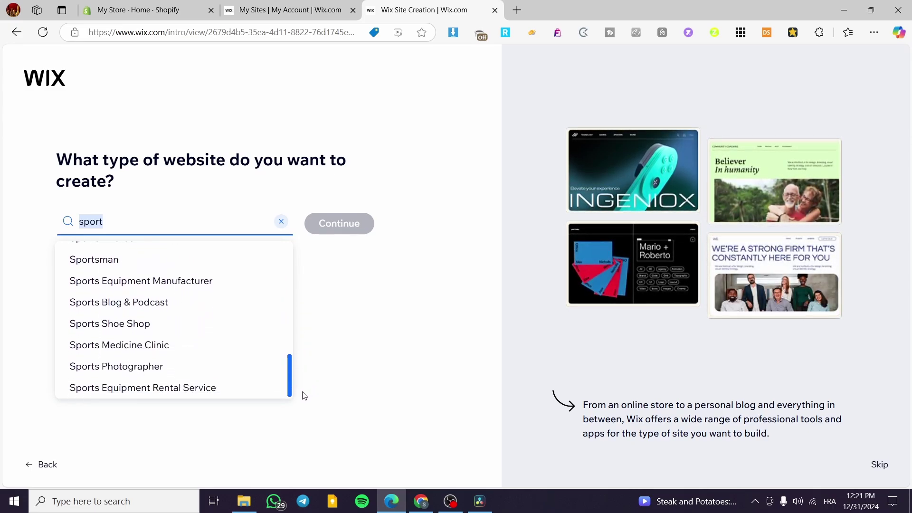
pyautogui.moveTo(304, 395); pyautogui.dragTo(285, 241)
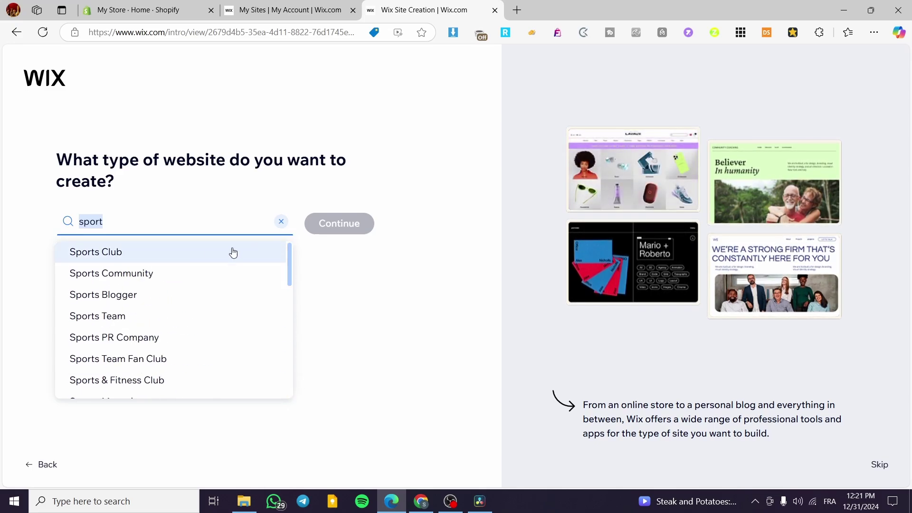
pyautogui.click(149, 282)
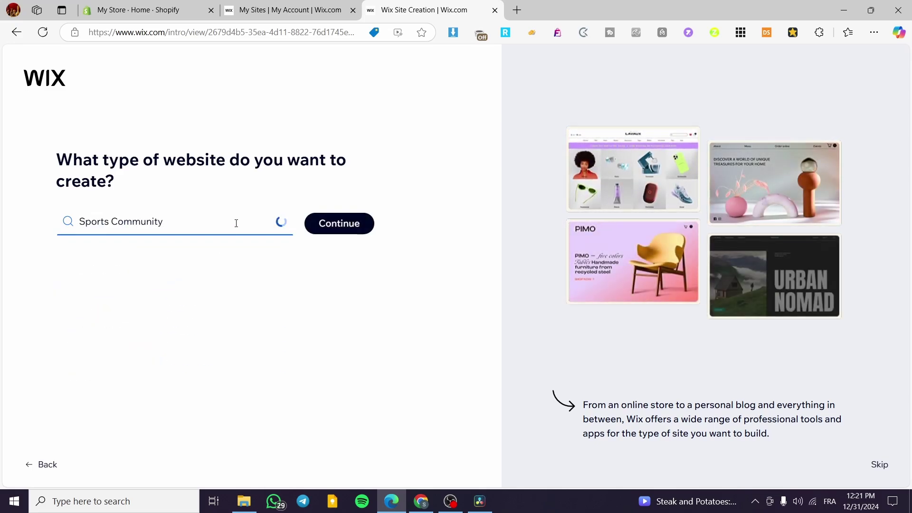
pyautogui.moveTo(163, 221); pyautogui.dragTo(111, 221)
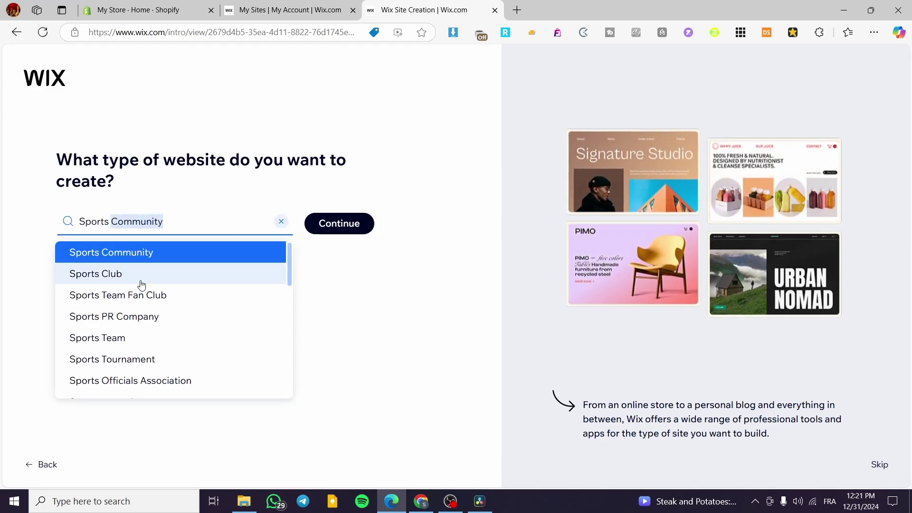
pyautogui.press('BackSpace')
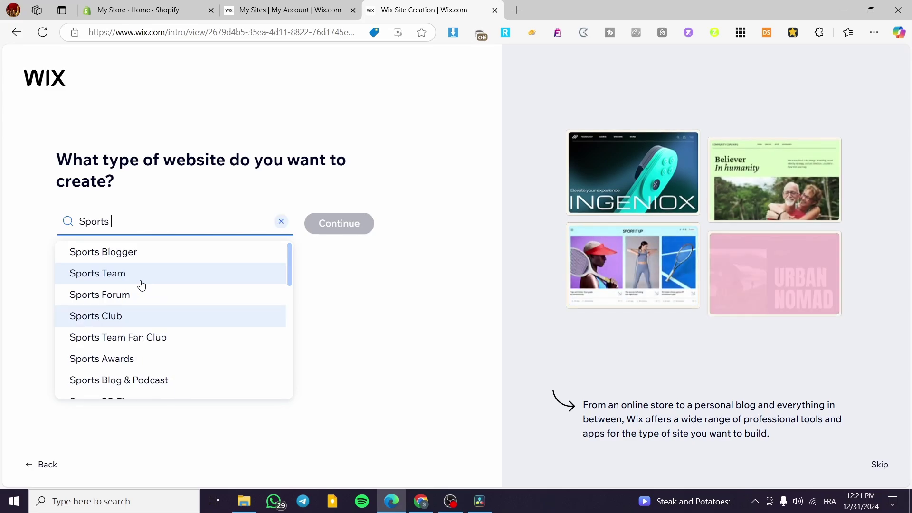
pyautogui.click(155, 254)
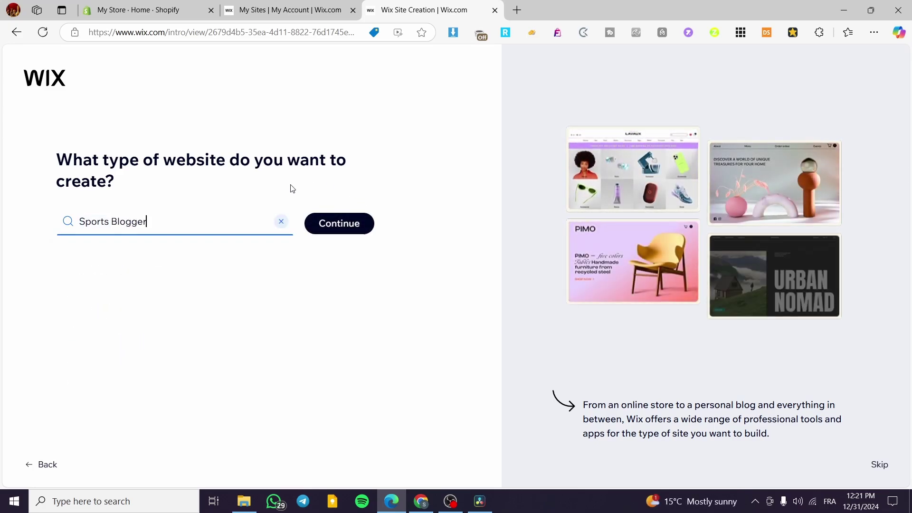
pyautogui.click(347, 228)
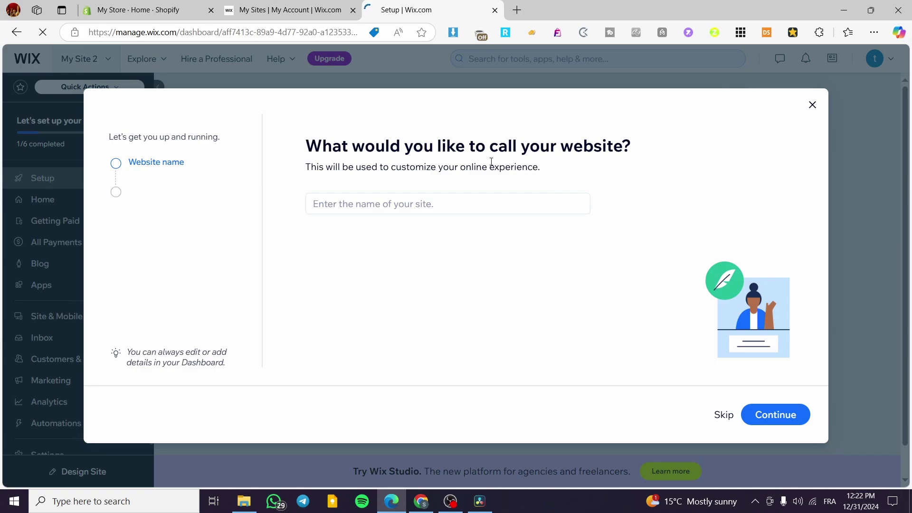
# Name the website 'Jacks Sports News' and continue.
pyautogui.click(371, 213)
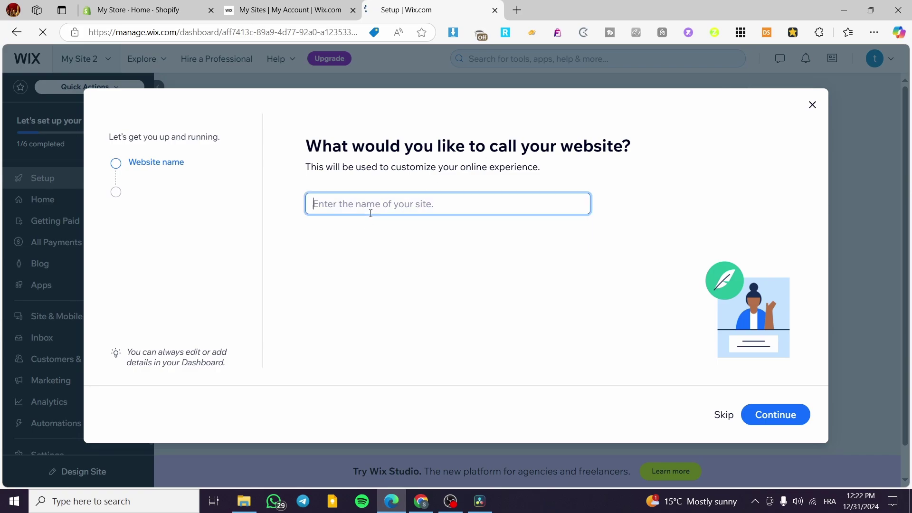
pyautogui.write('Jacks Sports news')
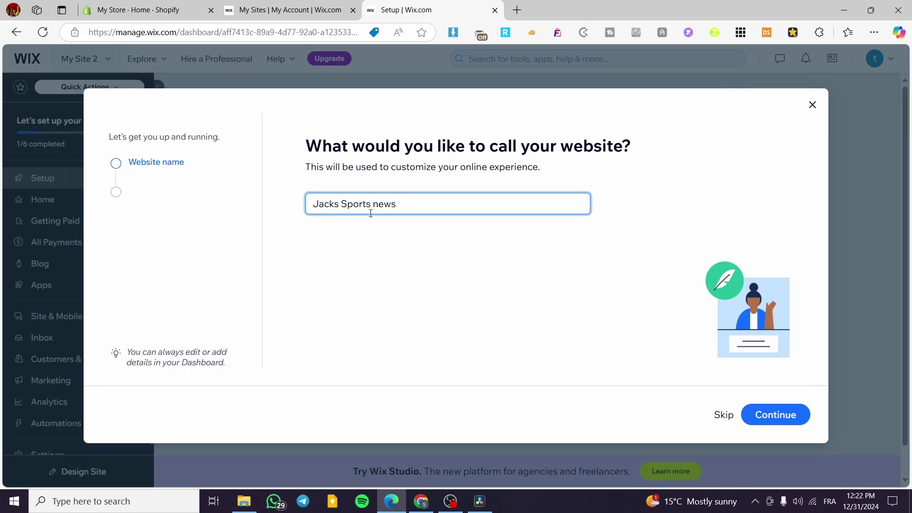
pyautogui.moveTo(372, 204); pyautogui.dragTo(374, 204)
pyautogui.write('N')
pyautogui.click(776, 414)
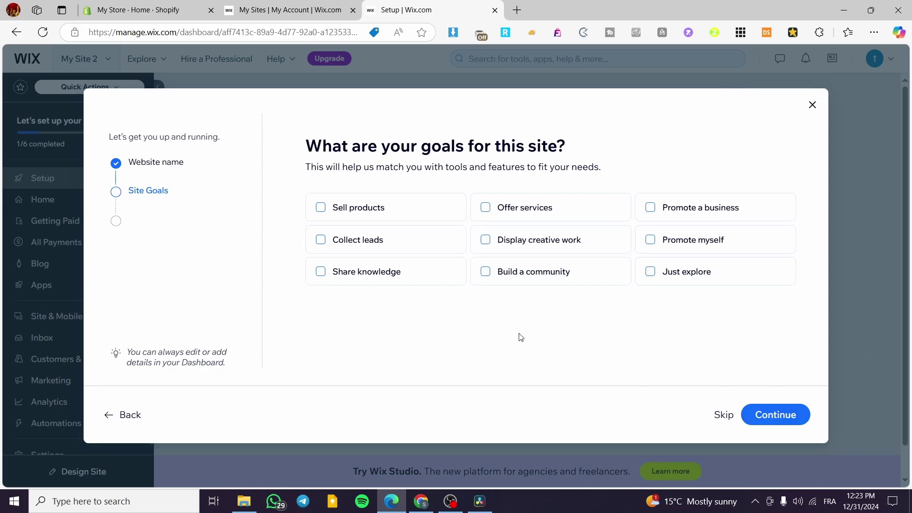
# Select all eight site goals, such as Sell products and Build a community, but not Just explore.
pyautogui.click(485, 272)
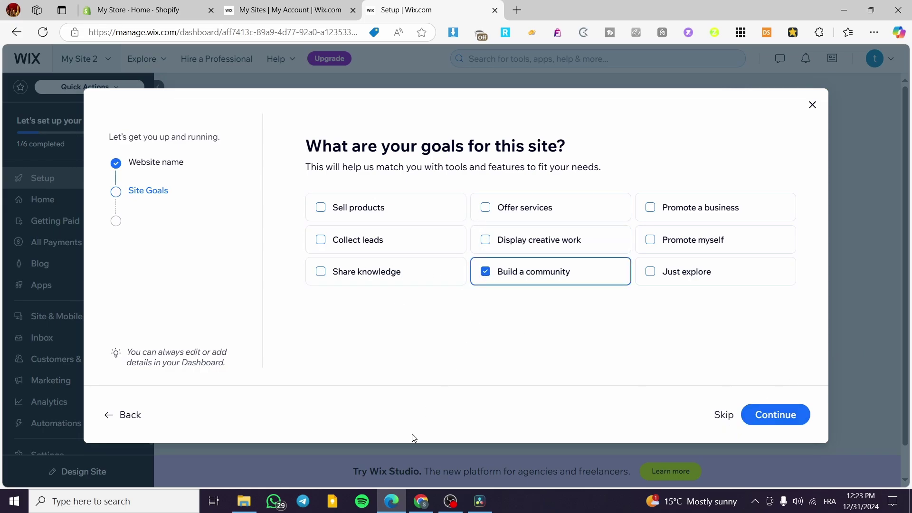
pyautogui.click(666, 241)
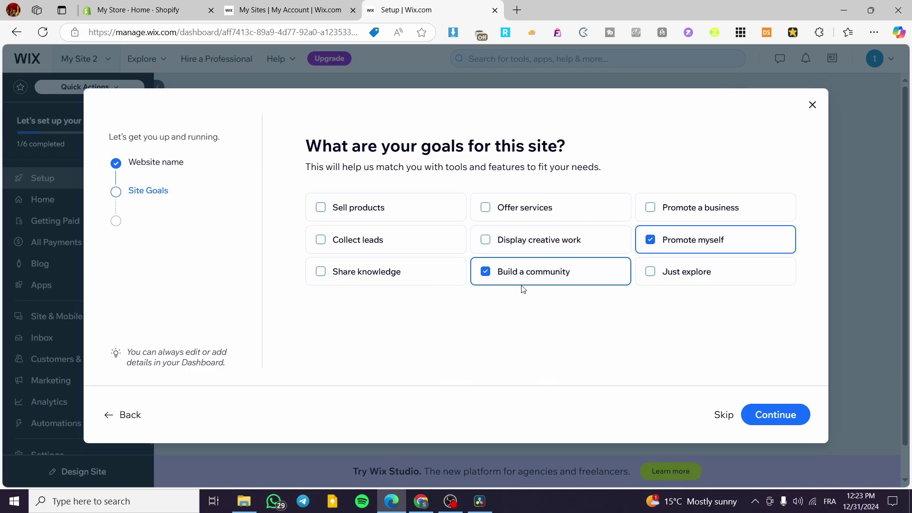
pyautogui.click(531, 246)
pyautogui.click(398, 252)
pyautogui.click(390, 271)
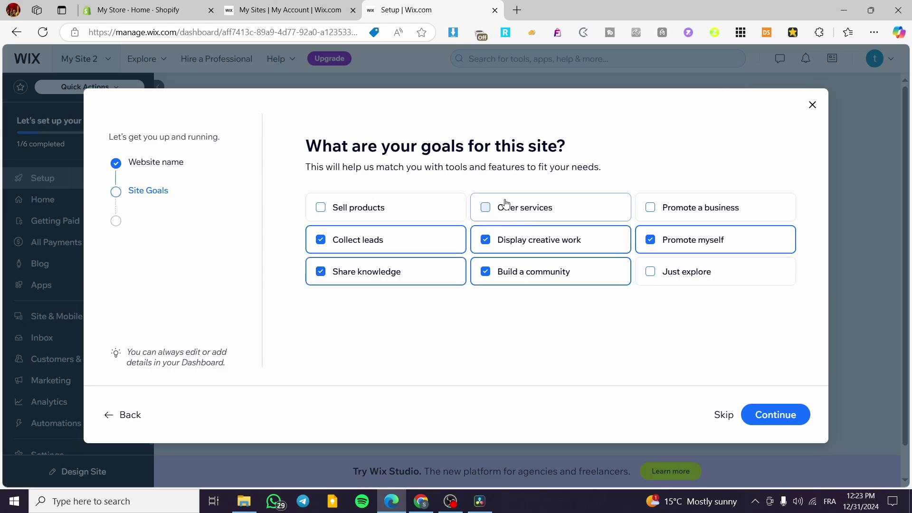
pyautogui.click(643, 215)
pyautogui.click(420, 216)
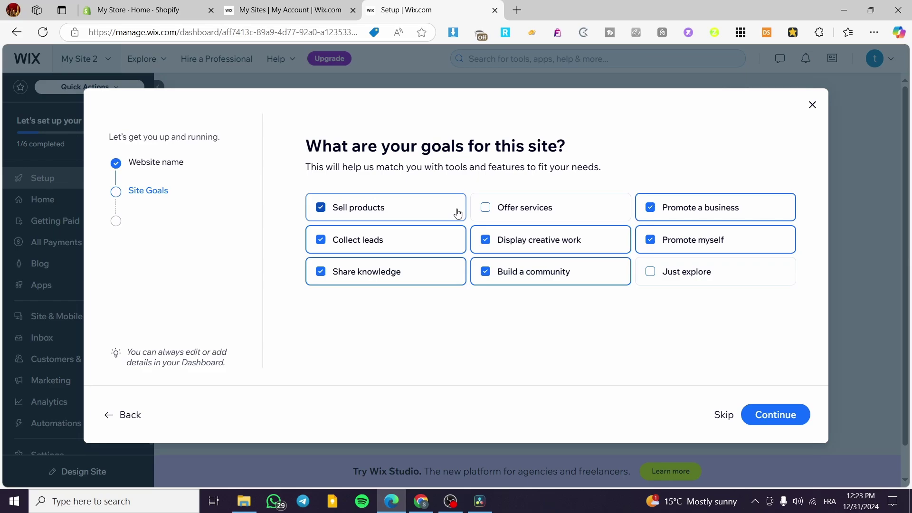
pyautogui.click(515, 214)
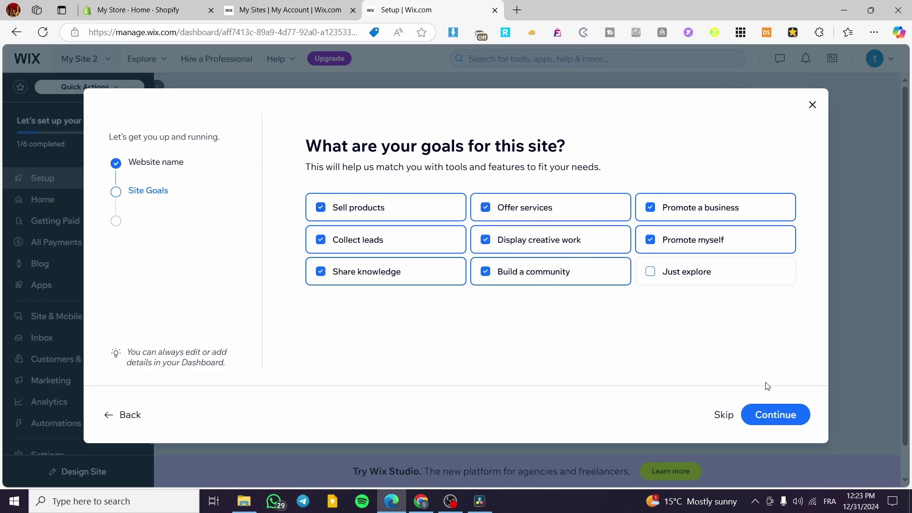
pyautogui.click(787, 414)
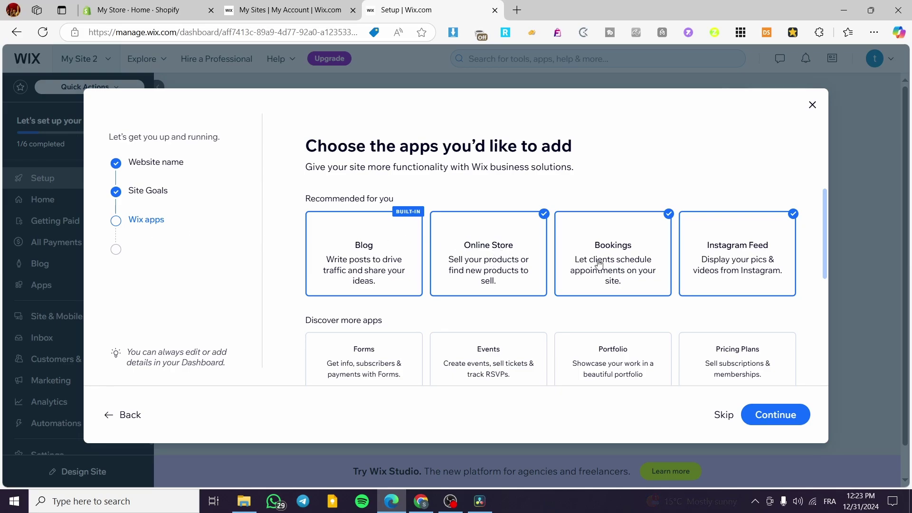
# Add the Events, Chat and Groups apps to the site.
pyautogui.scroll(-3, 759, 239)
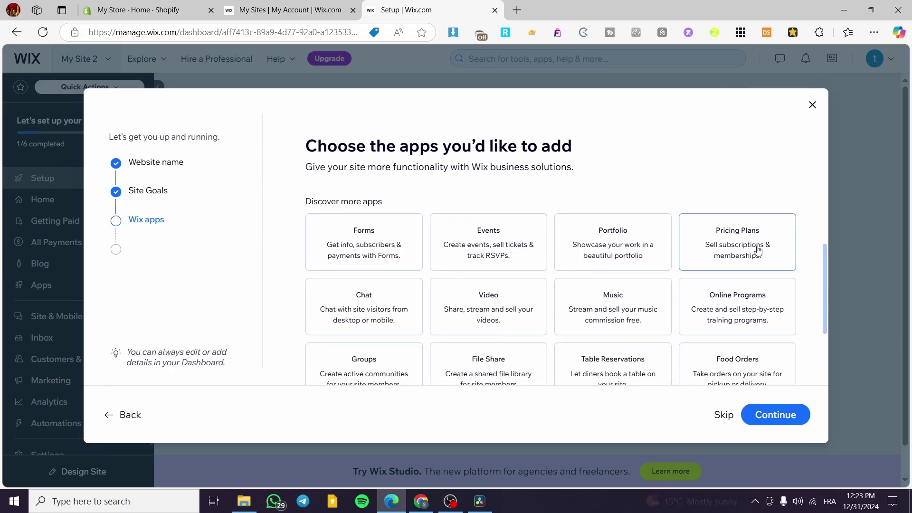
pyautogui.click(375, 257)
pyautogui.moveTo(505, 244); pyautogui.dragTo(508, 244)
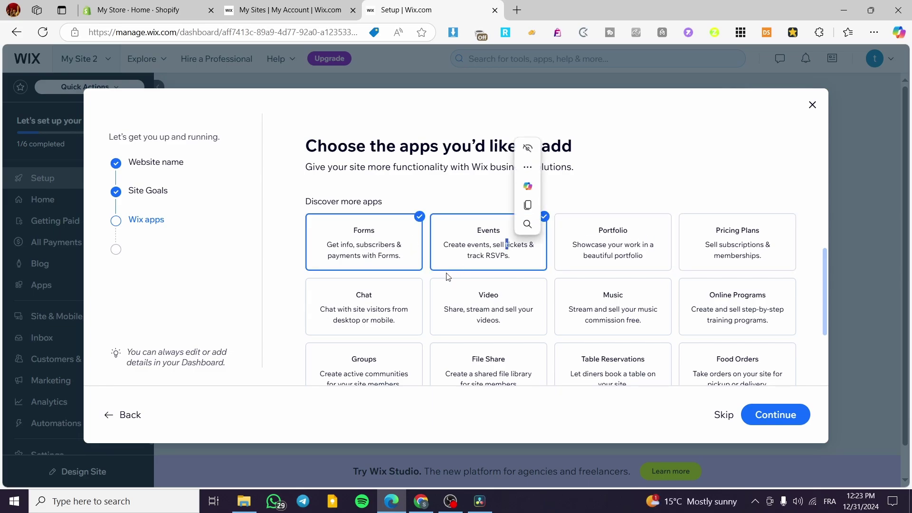
pyautogui.click(641, 179)
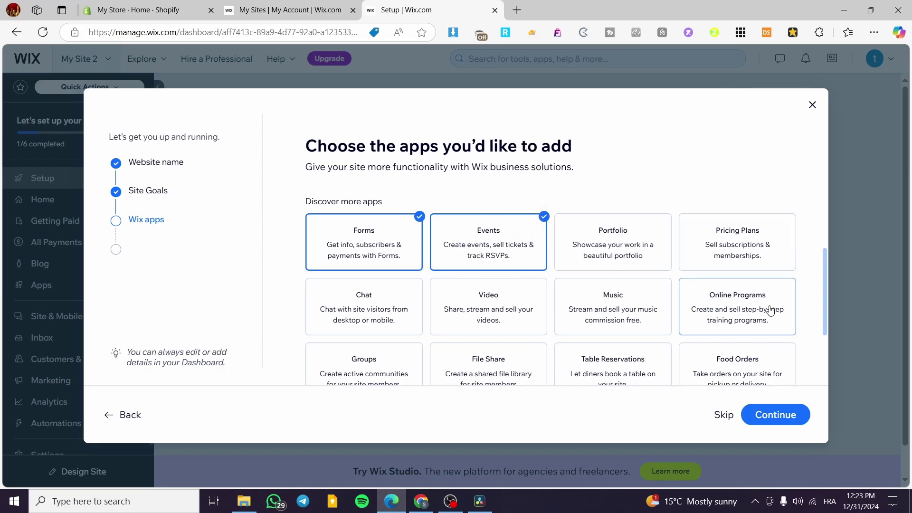
pyautogui.scroll(-3, 769, 308)
pyautogui.click(387, 216)
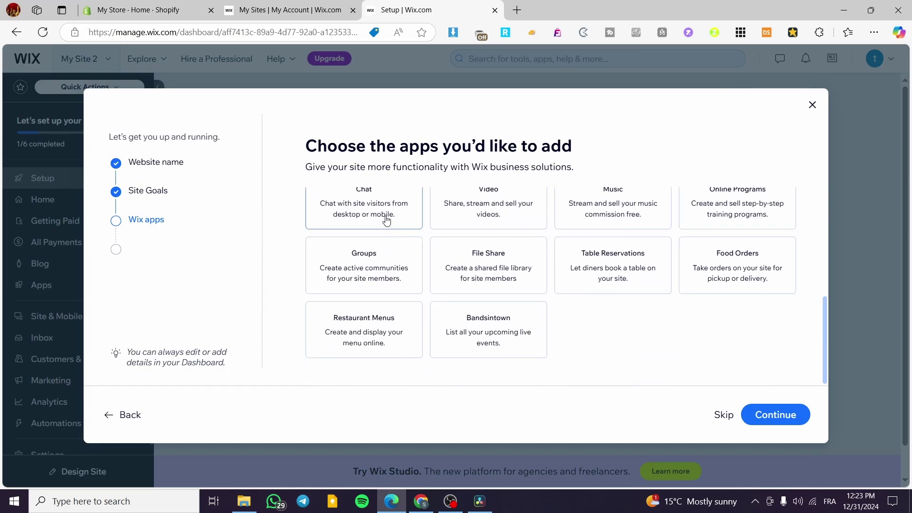
pyautogui.click(380, 264)
# Add Online Programs and Pricing Plans apps and confirm the app selection.
pyautogui.scroll(1, 347, 271)
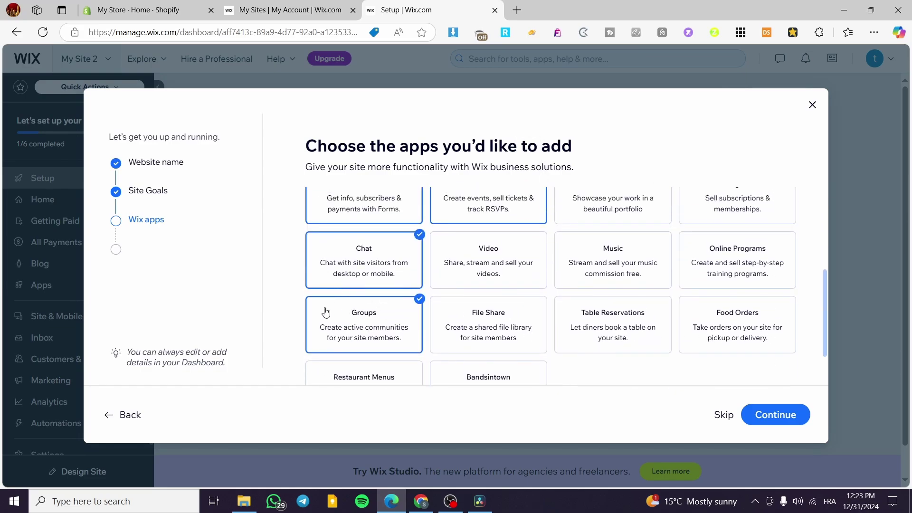
pyautogui.scroll(1, 737, 341)
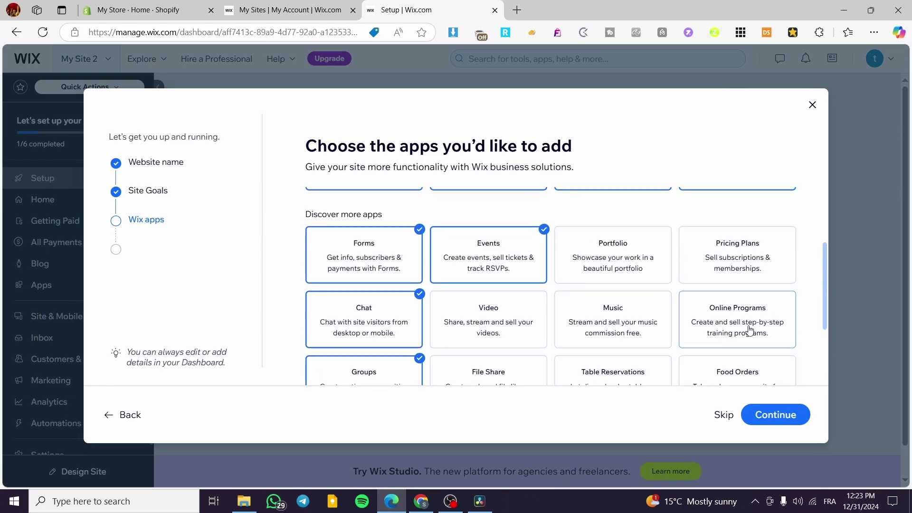
pyautogui.click(751, 334)
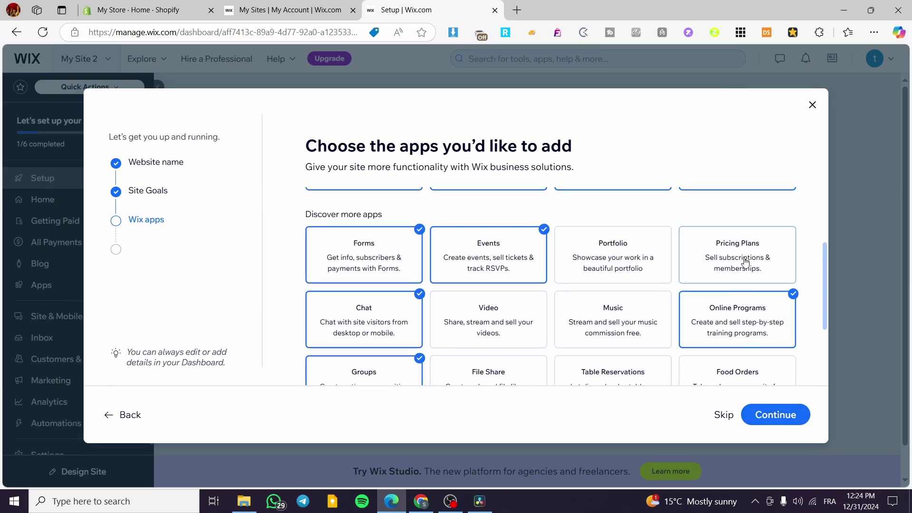
pyautogui.click(734, 268)
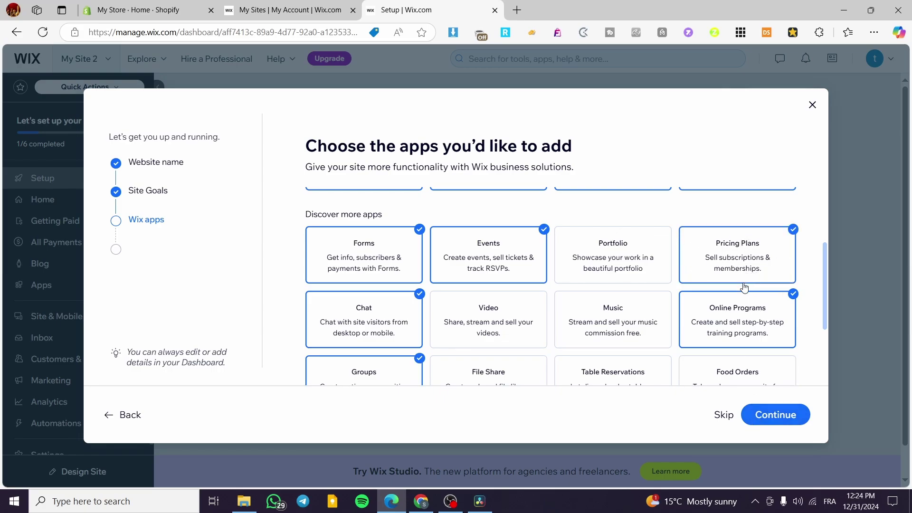
pyautogui.click(789, 425)
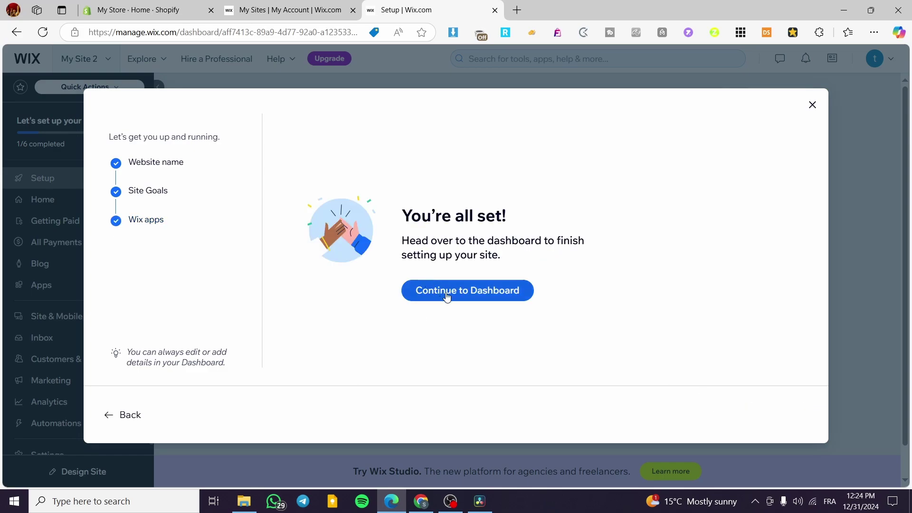
# Continue to the dashboard and look over its Getting Paid, Catalog and Online Programs sections.
pyautogui.click(446, 294)
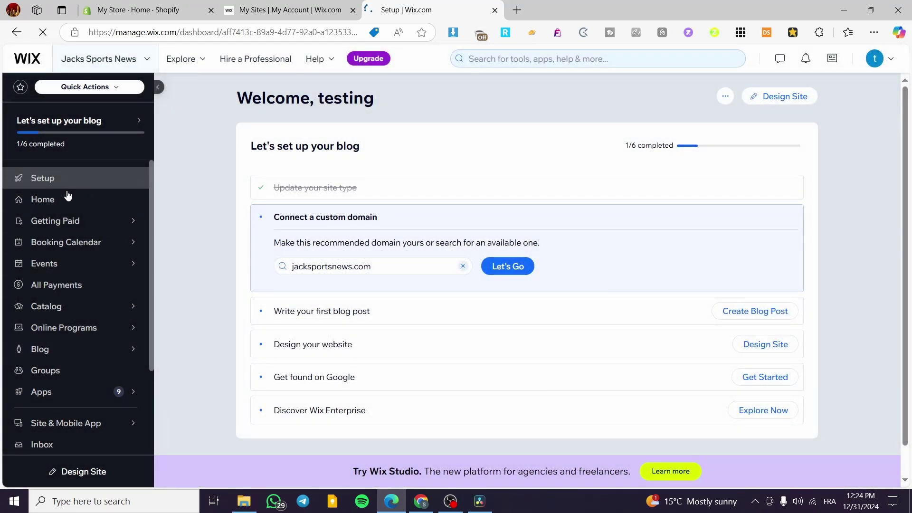
pyautogui.moveTo(99, 227)
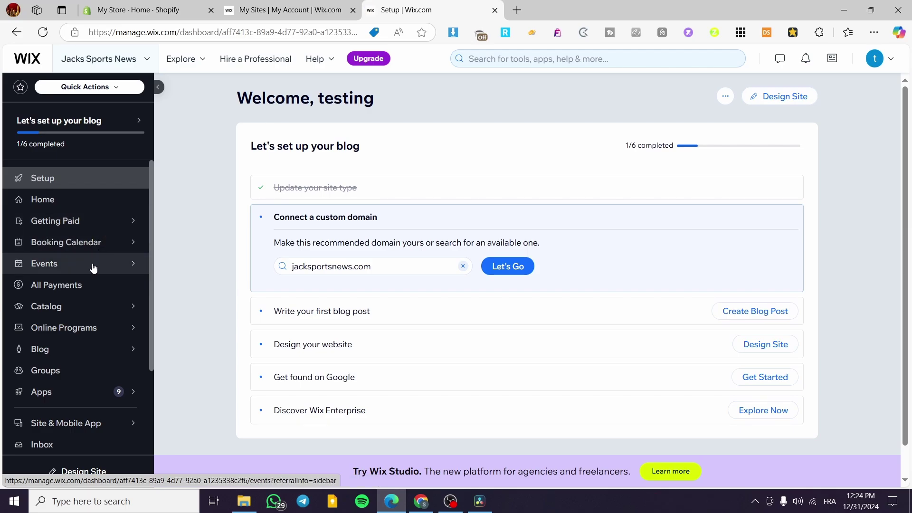
pyautogui.moveTo(93, 310)
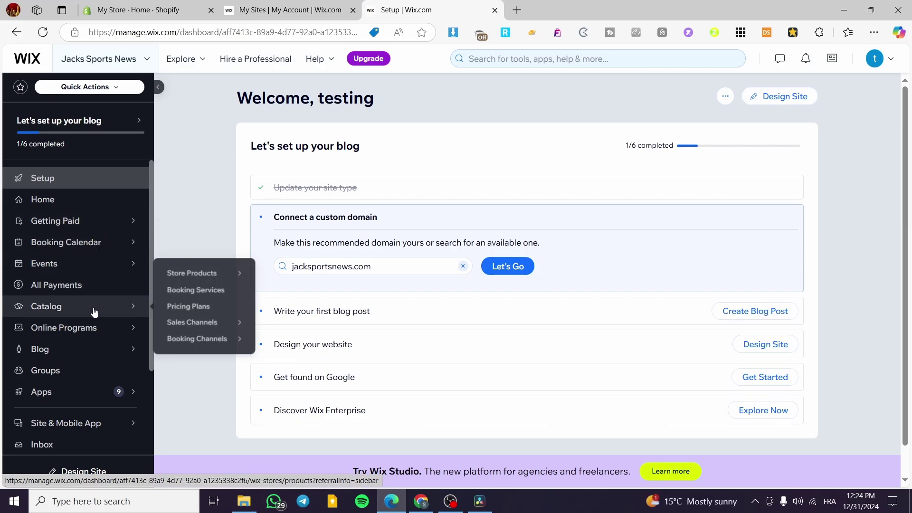
pyautogui.moveTo(190, 278)
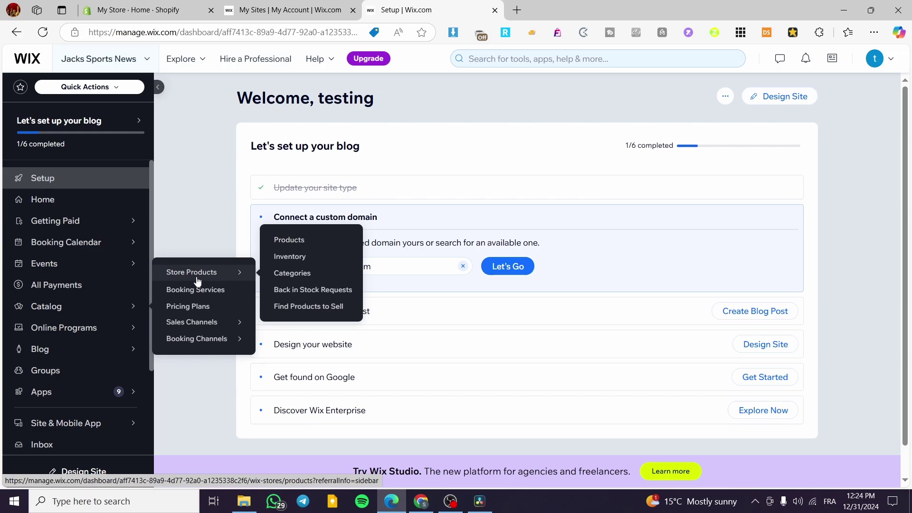
pyautogui.moveTo(119, 327)
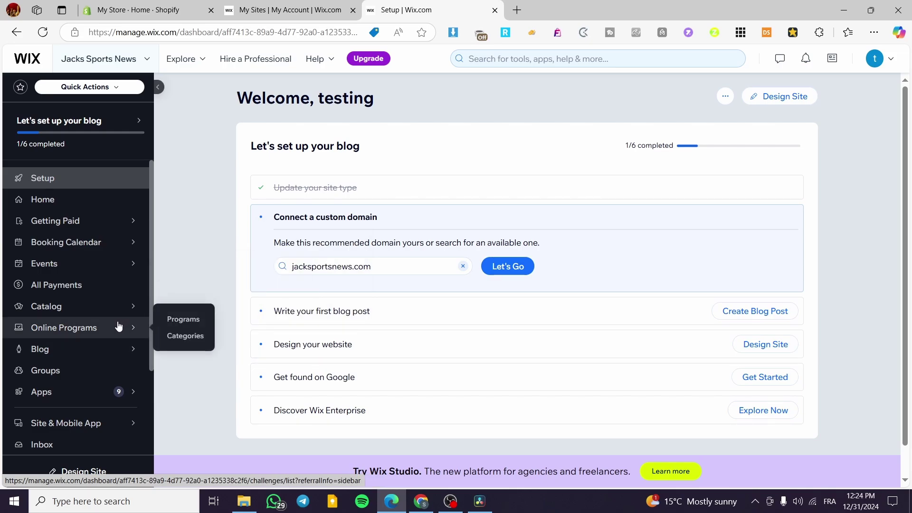
# Open the Groups page showing the public Jacks Sports News Group.
pyautogui.click(109, 376)
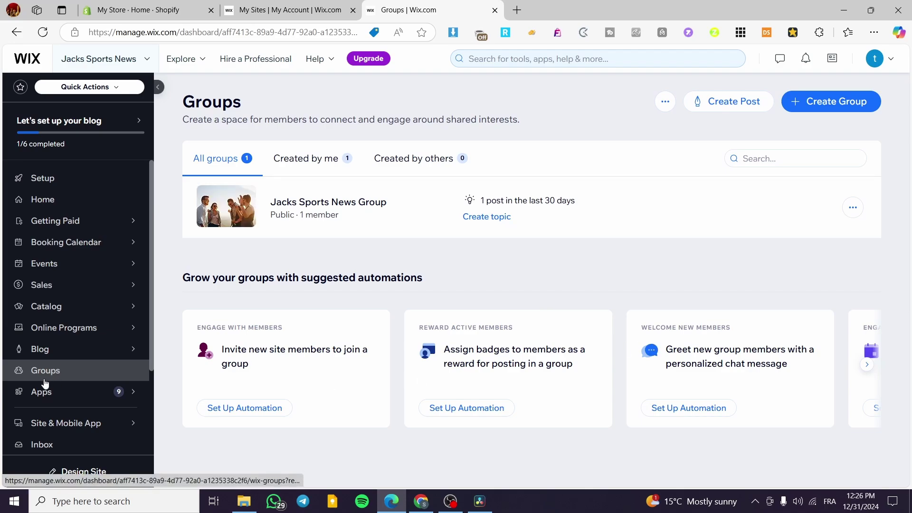
pyautogui.moveTo(39, 224)
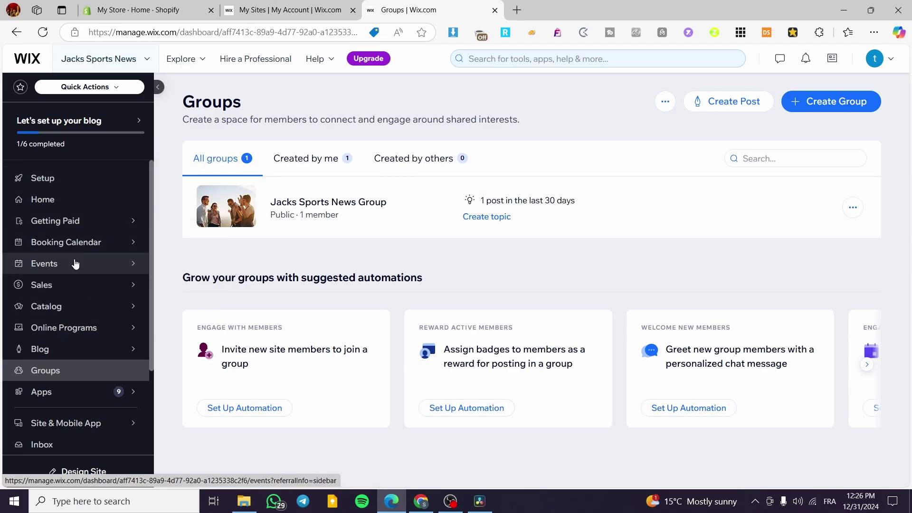
pyautogui.moveTo(122, 266)
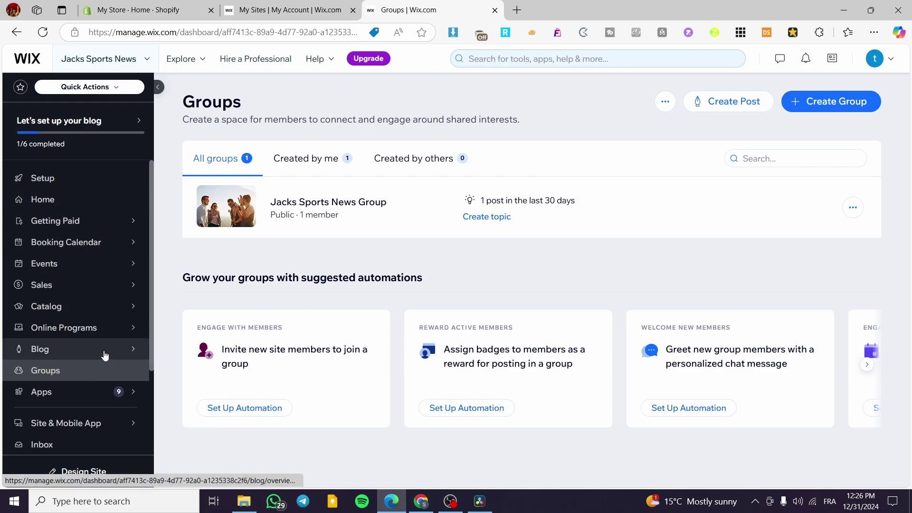
# Return to the Setup dashboard and start designing the site.
pyautogui.click(51, 201)
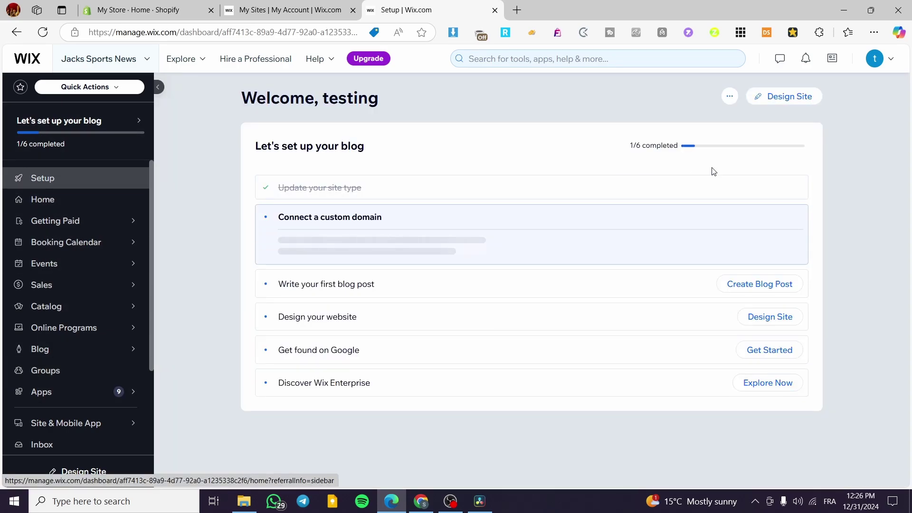
pyautogui.click(784, 100)
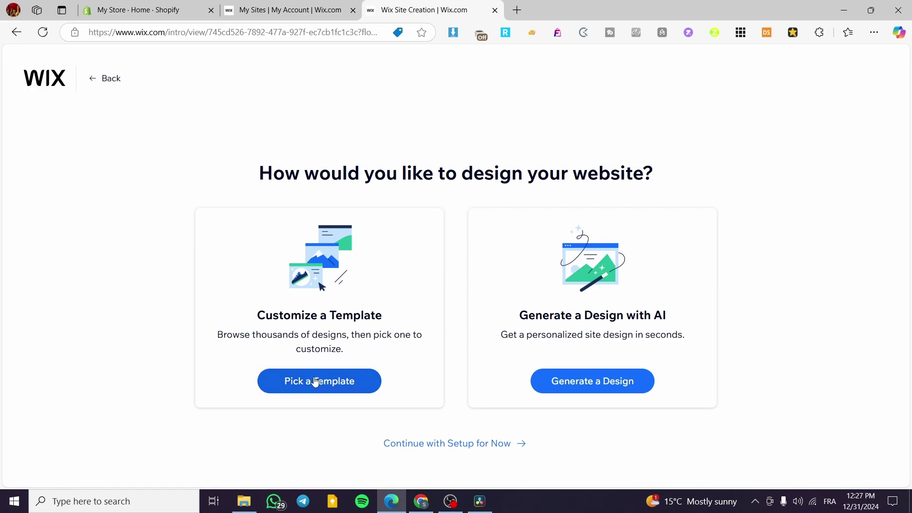
pyautogui.click(315, 381)
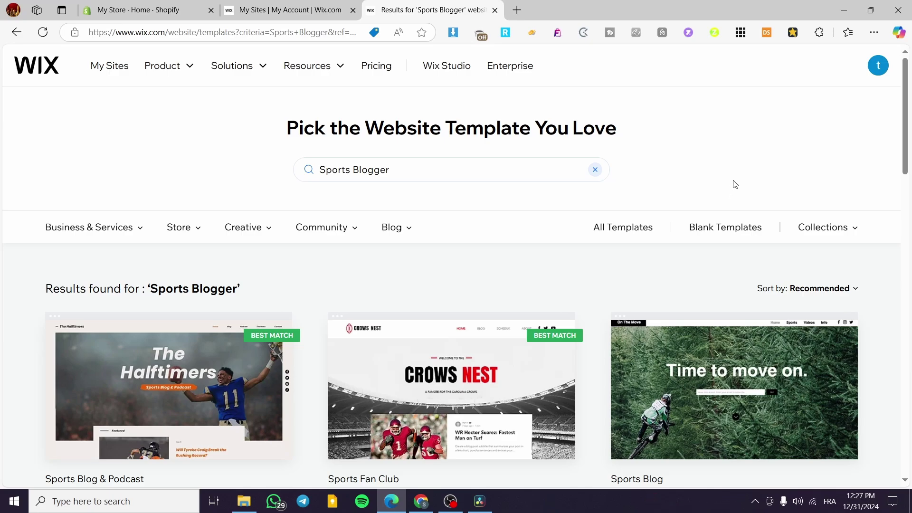
pyautogui.scroll(-1, 734, 183)
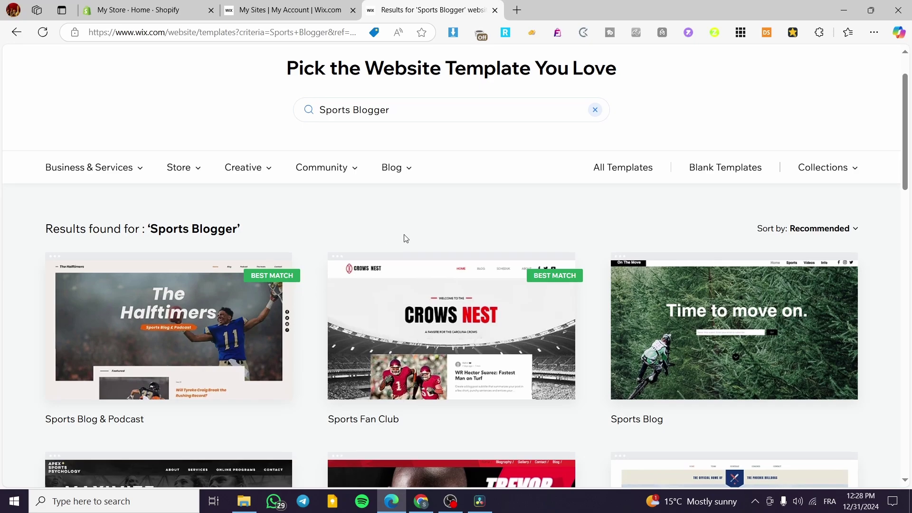
pyautogui.scroll(-2, 404, 236)
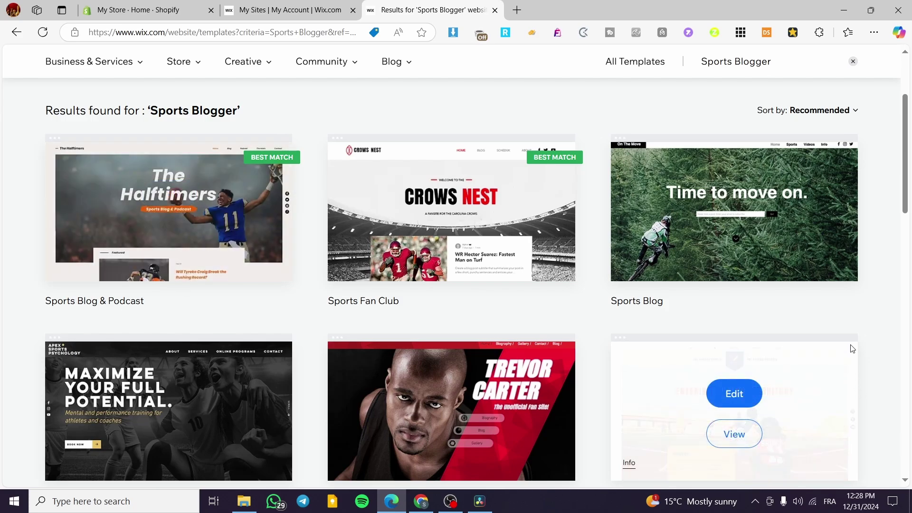
pyautogui.scroll(-2, 855, 252)
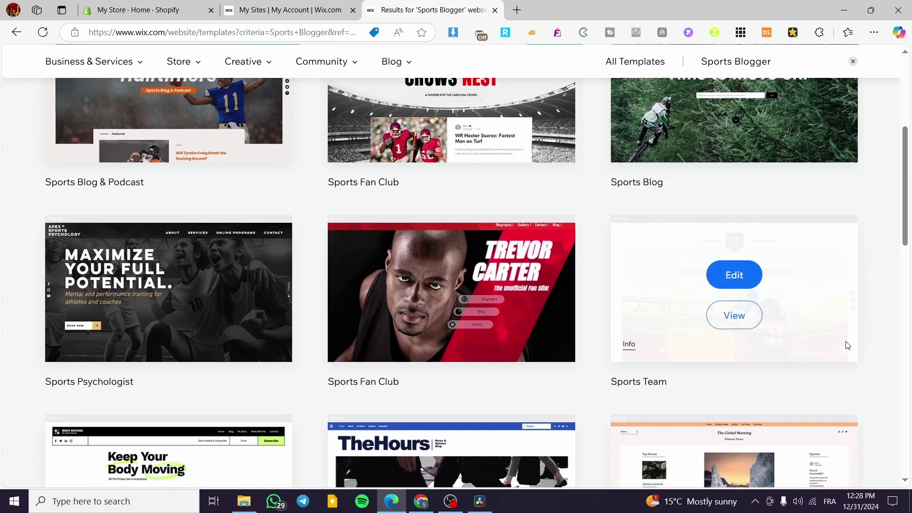
pyautogui.scroll(-1, 911, 321)
pyautogui.scroll(-1, 910, 322)
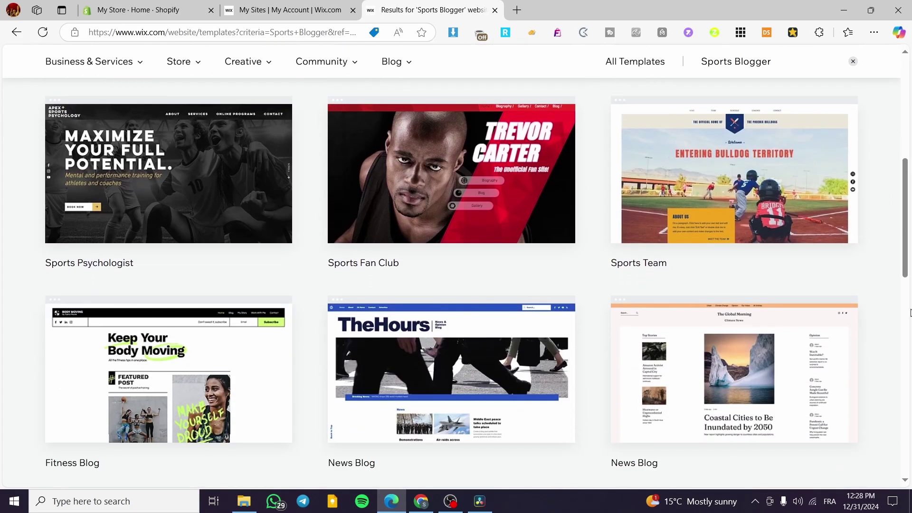
pyautogui.scroll(-2, 889, 259)
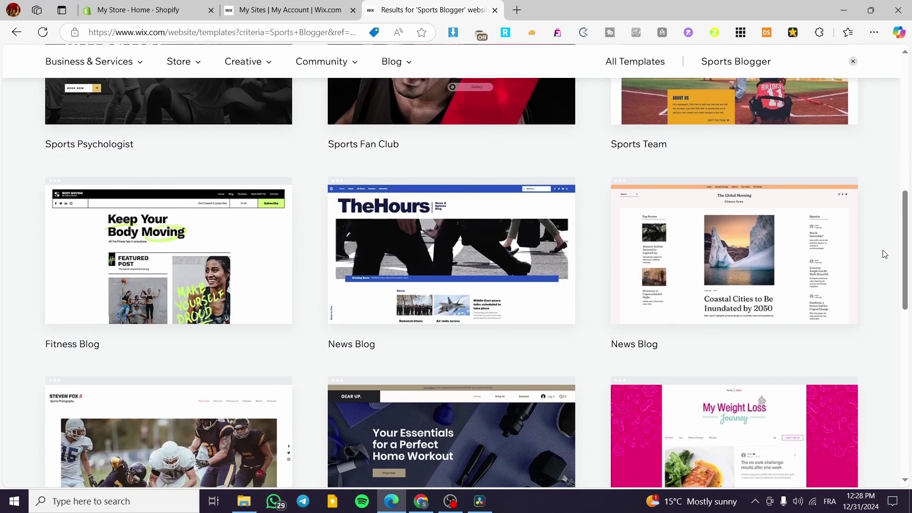
pyautogui.scroll(-7, 569, 259)
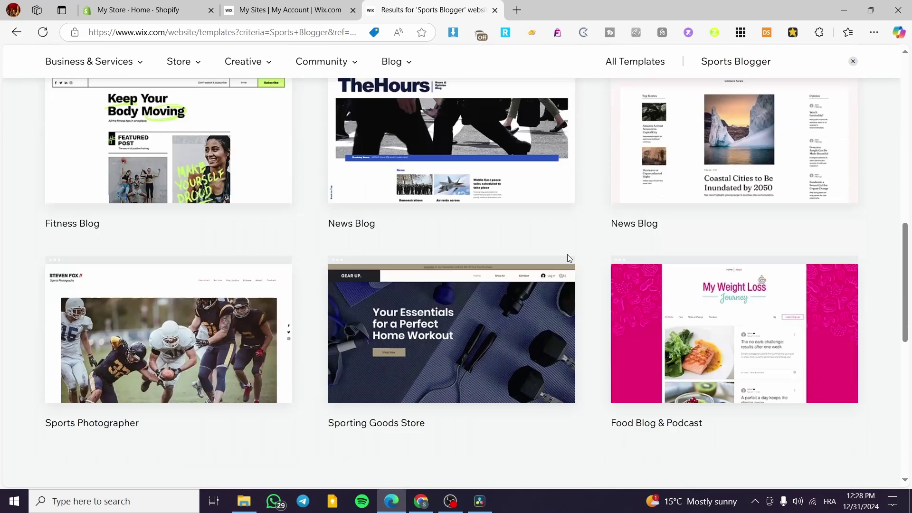
pyautogui.scroll(2, 473, 287)
pyautogui.click(465, 337)
pyautogui.scroll(6, 385, 268)
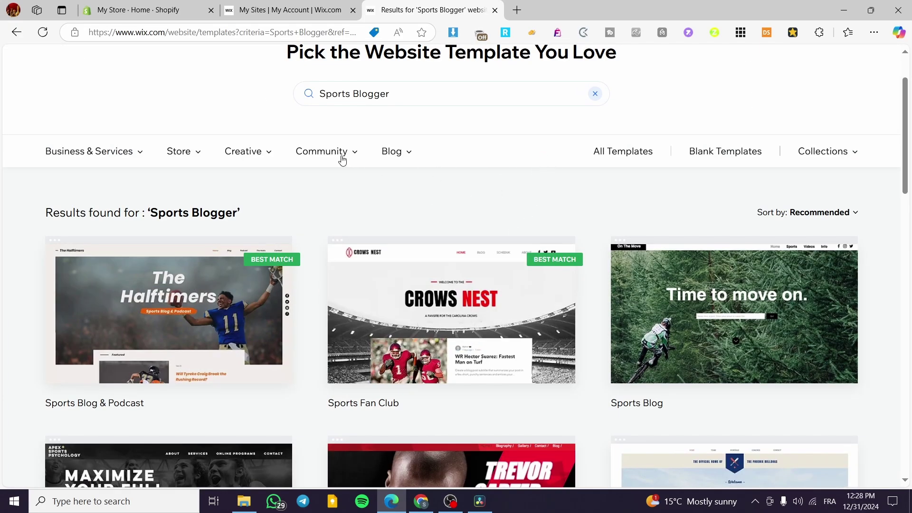
# Go back to the AI-generated Jacks Sports News site with the INSIDER design.
pyautogui.moveTo(405, 152)
pyautogui.moveTo(189, 152)
pyautogui.moveTo(115, 153)
pyautogui.moveTo(625, 293)
pyautogui.moveTo(475, 243)
pyautogui.click(16, 32)
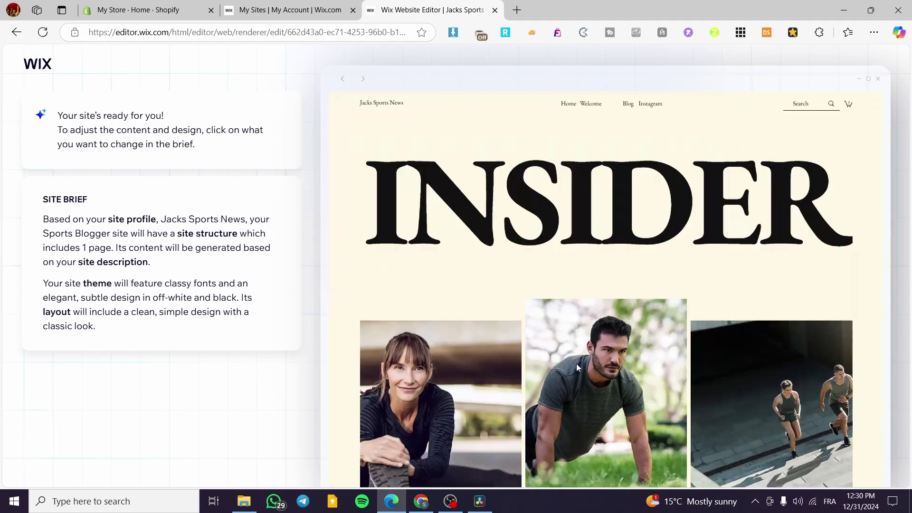
# Scroll through the INSIDER site preview down to Follow Us and back to the top.
pyautogui.scroll(-5, 637, 322)
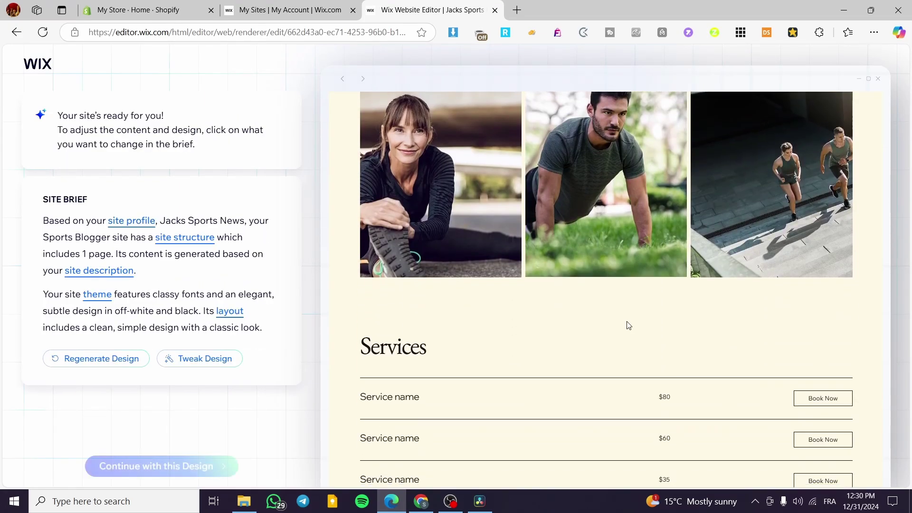
pyautogui.scroll(-1, 627, 326)
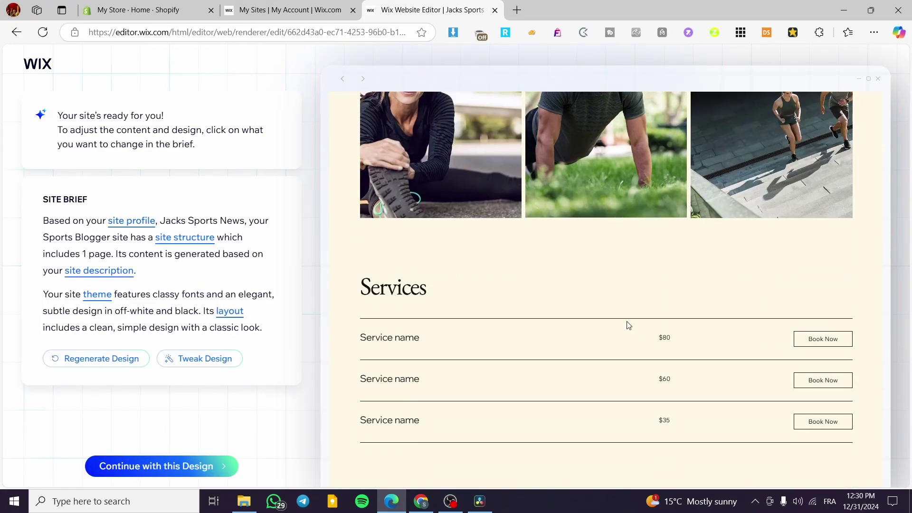
pyautogui.scroll(6, 626, 323)
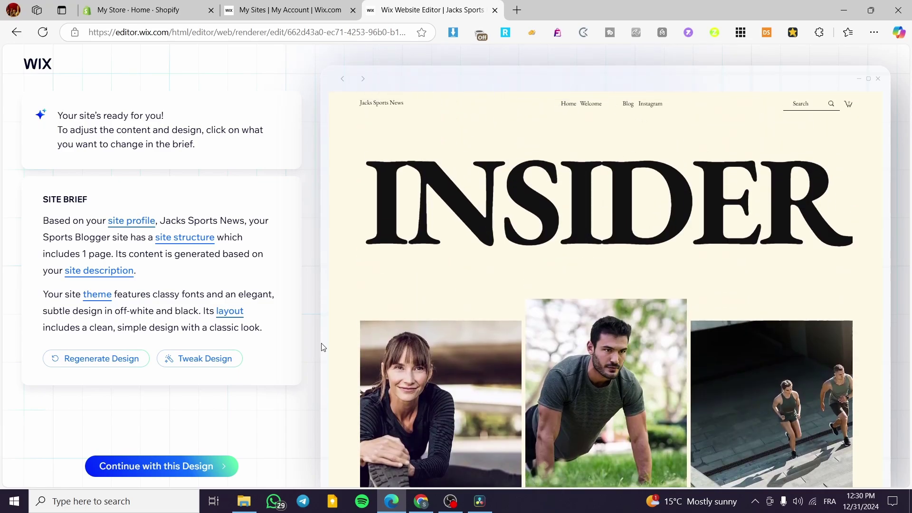
pyautogui.scroll(-5, 530, 345)
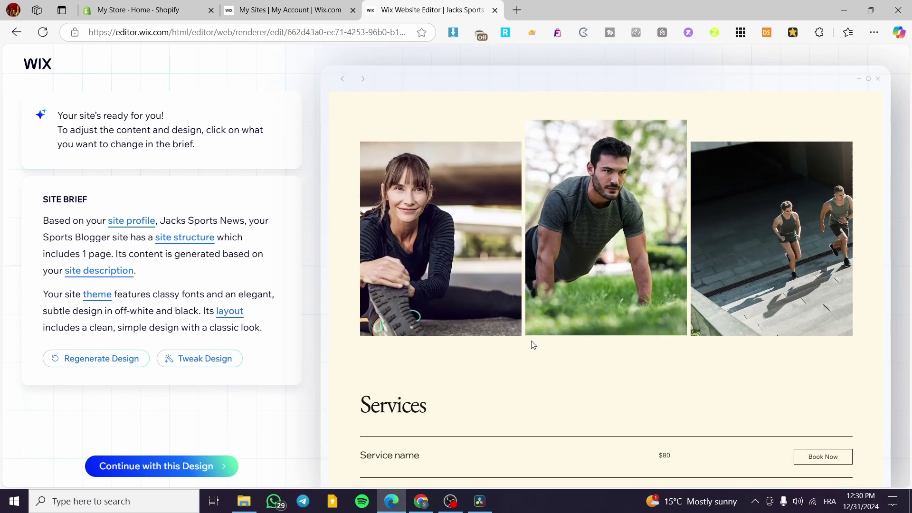
pyautogui.scroll(-8, 524, 346)
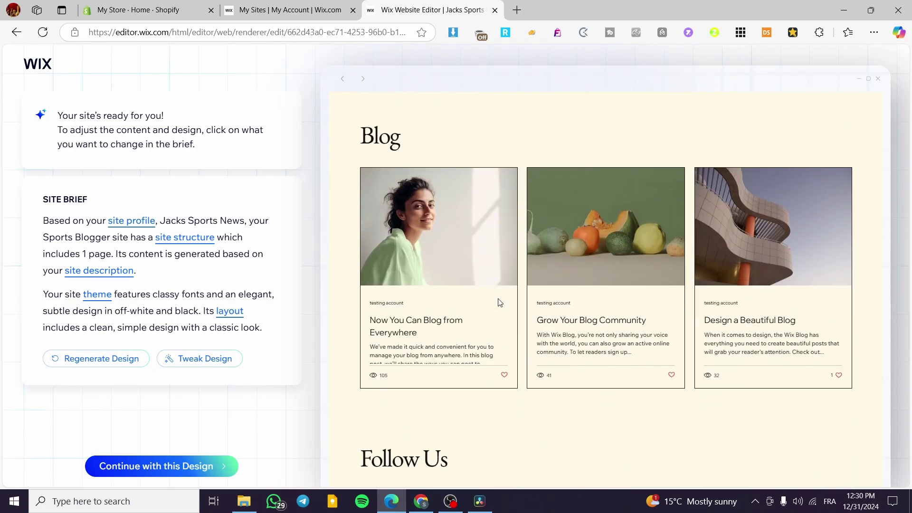
pyautogui.scroll(-6, 432, 147)
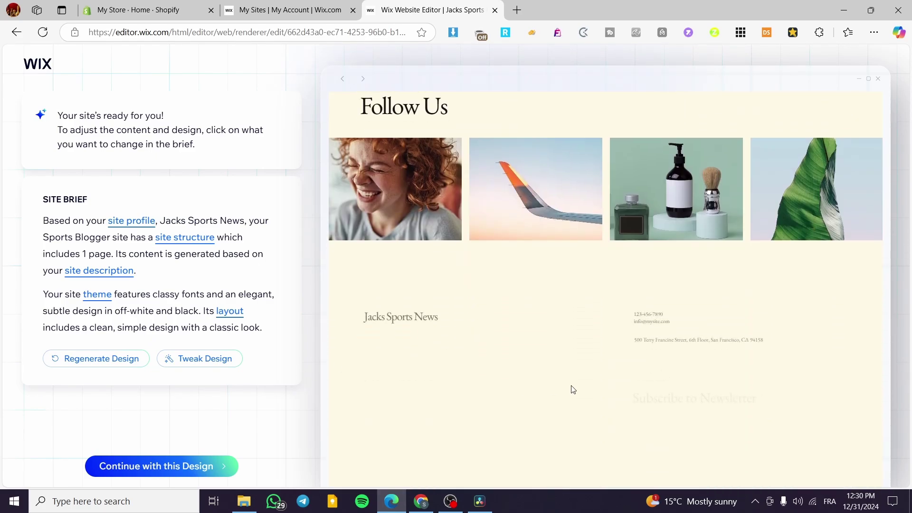
pyautogui.scroll(8, 571, 387)
pyautogui.scroll(12, 593, 390)
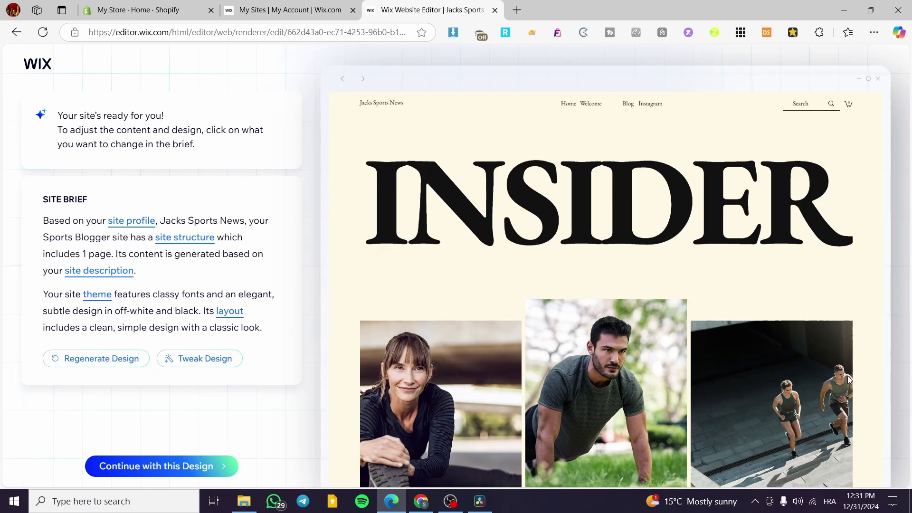
pyautogui.scroll(-8, 760, 294)
pyautogui.scroll(4, 717, 291)
pyautogui.scroll(3, 665, 285)
# Accept the INSIDER design and skip the domain offer to open Jacks Sports News in the Editor.
pyautogui.click(157, 468)
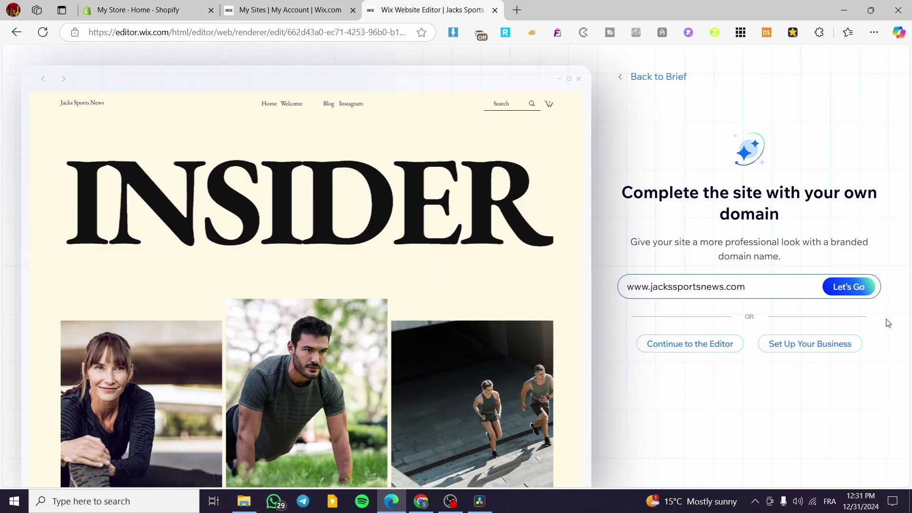
pyautogui.click(701, 342)
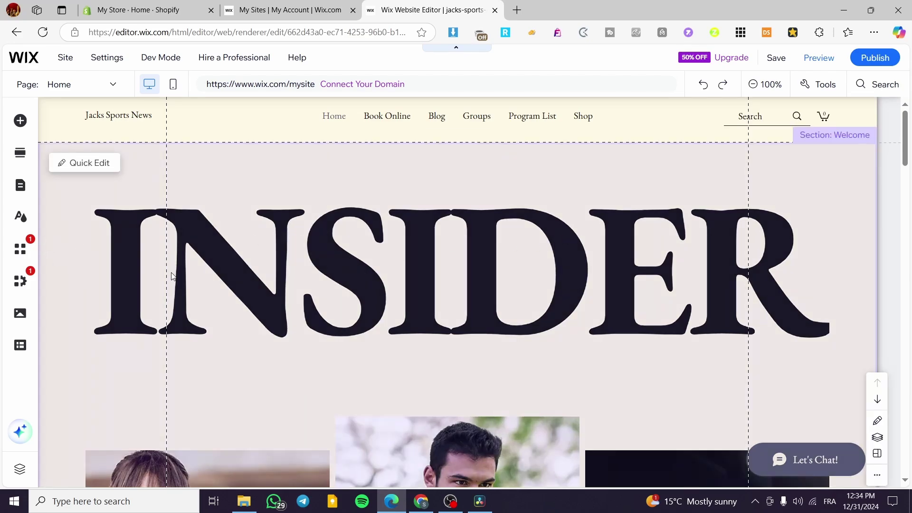
pyautogui.scroll(-4, 544, 263)
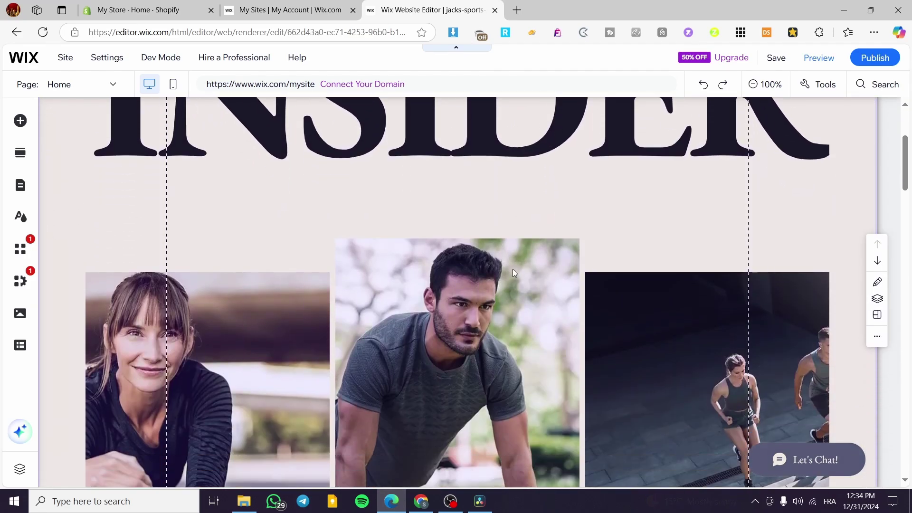
pyautogui.scroll(-3, 706, 273)
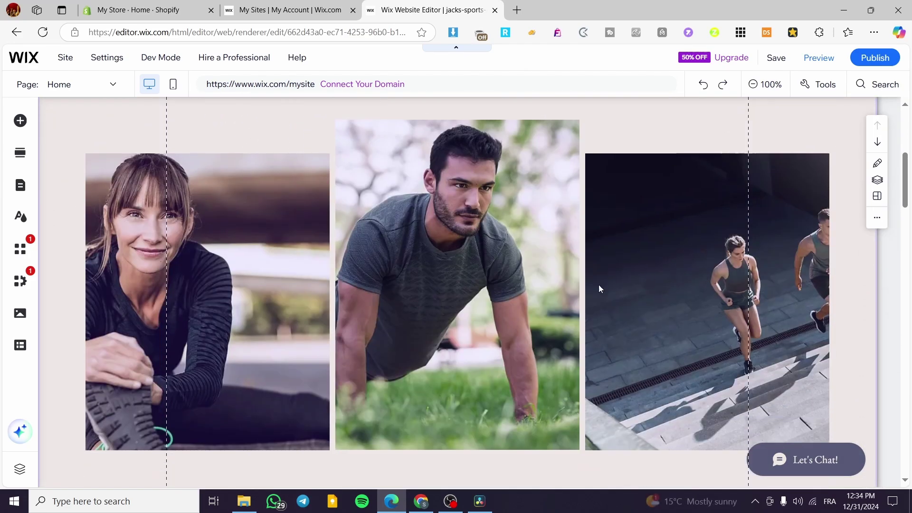
pyautogui.scroll(-8, 236, 328)
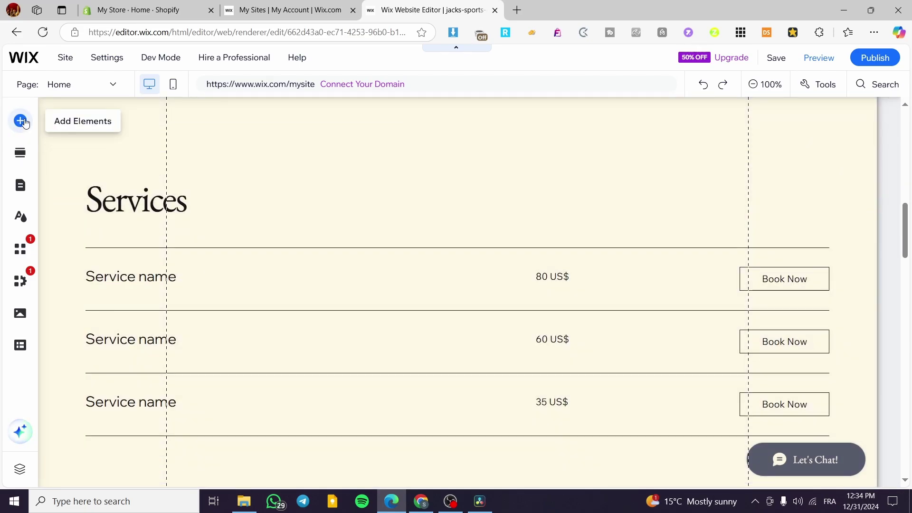
pyautogui.click(24, 131)
pyautogui.click(20, 153)
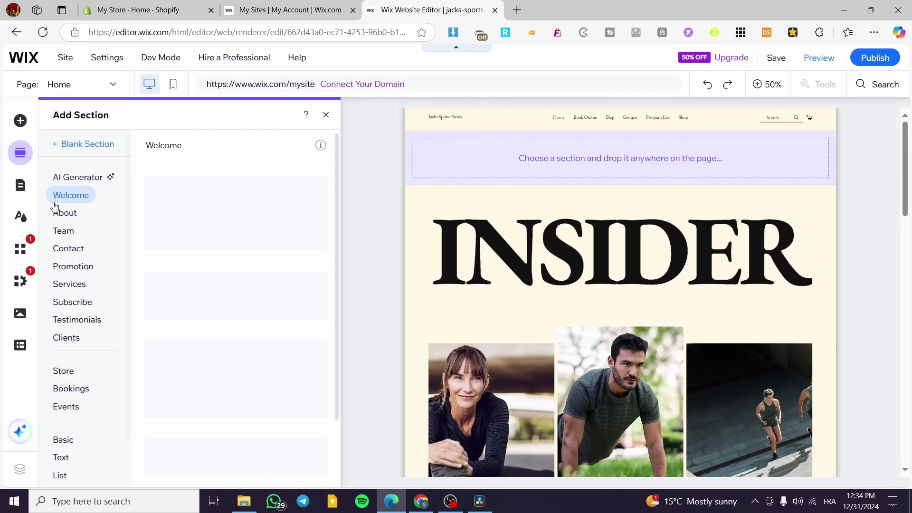
pyautogui.click(22, 187)
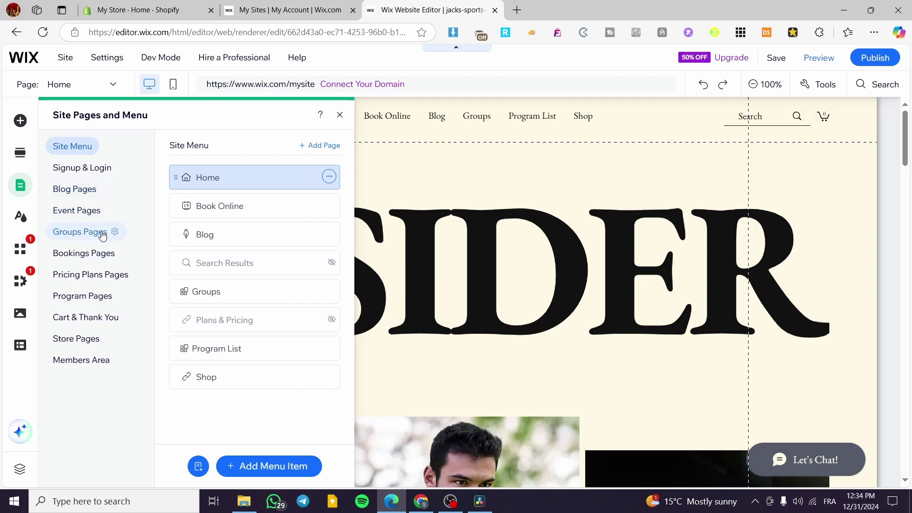
pyautogui.click(88, 278)
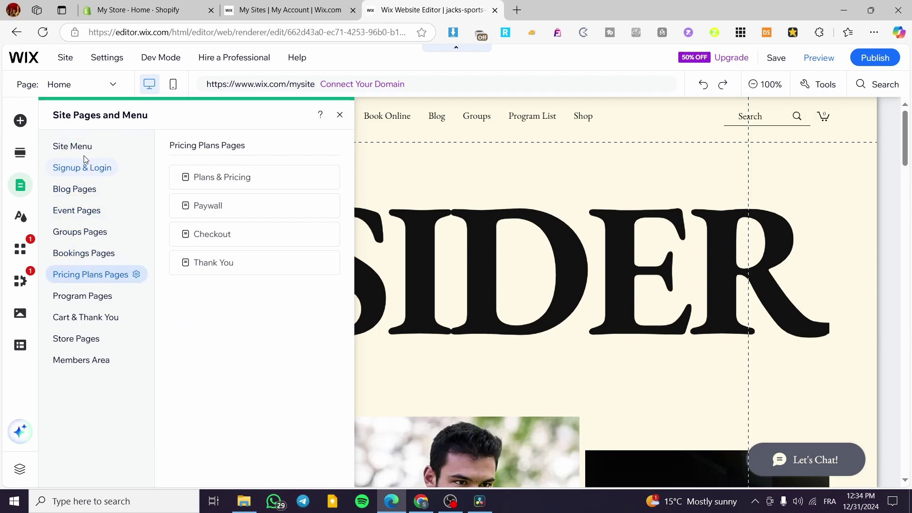
pyautogui.click(339, 115)
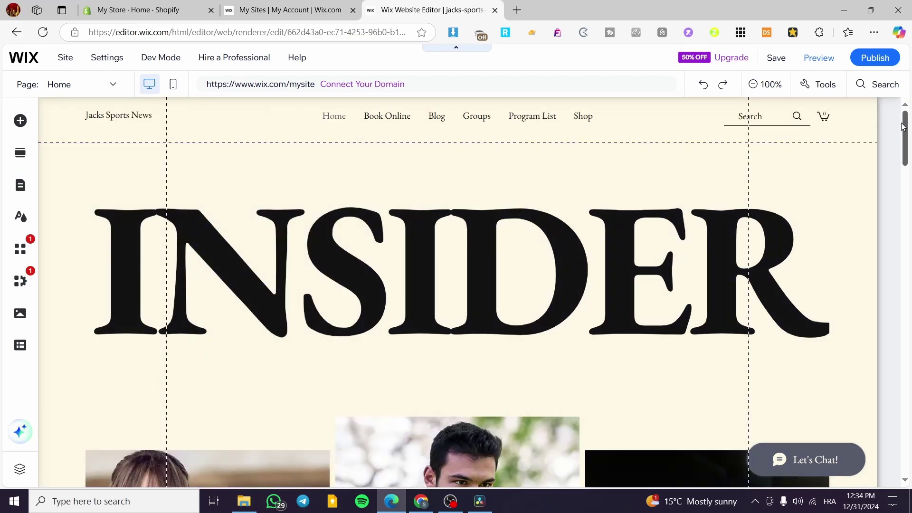
pyautogui.moveTo(674, 69)
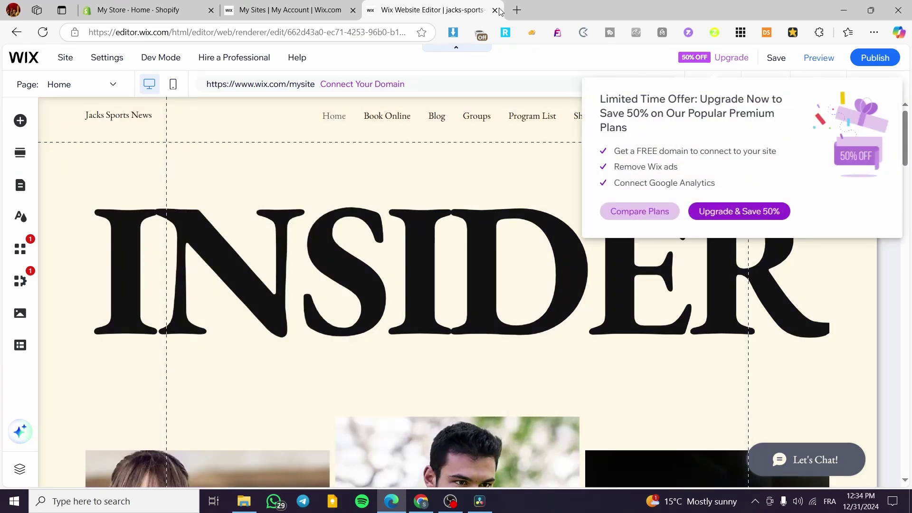